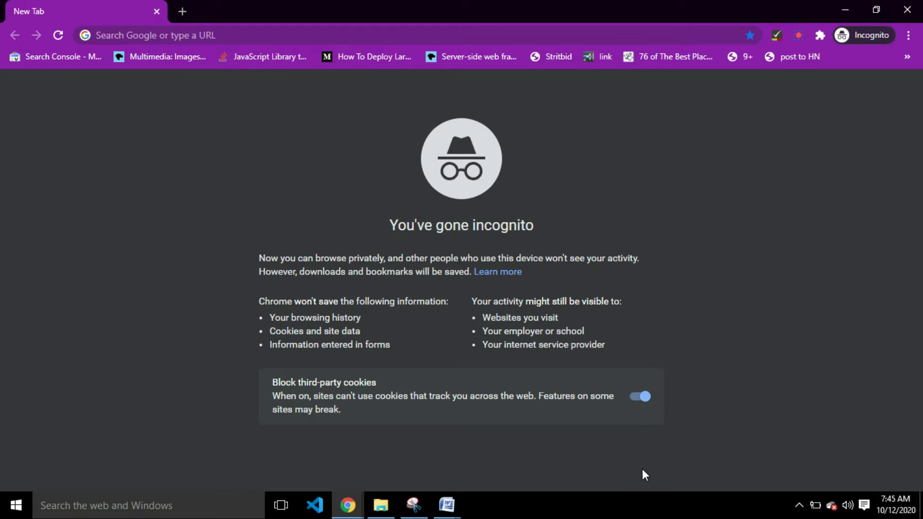
- Load gmail.com in Chrome, then switch to the other window playing a YouTube video
click(314, 34)
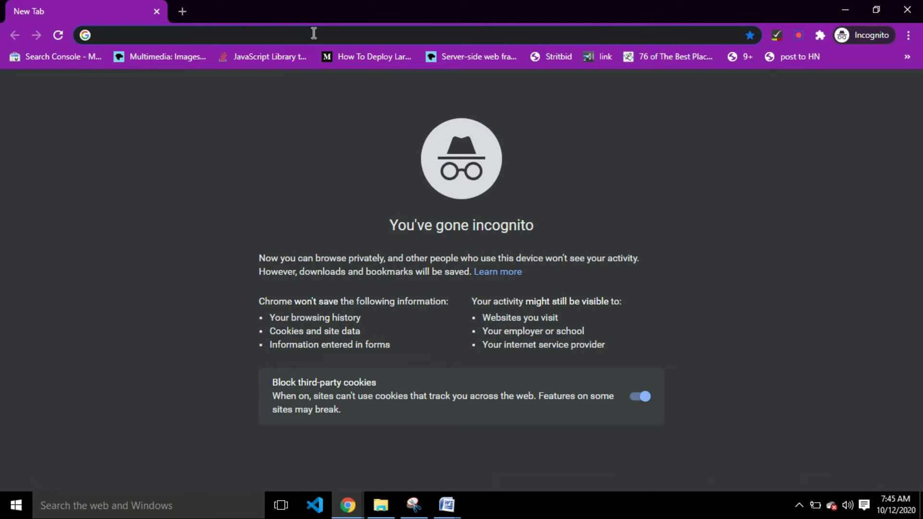
text(gmail.)
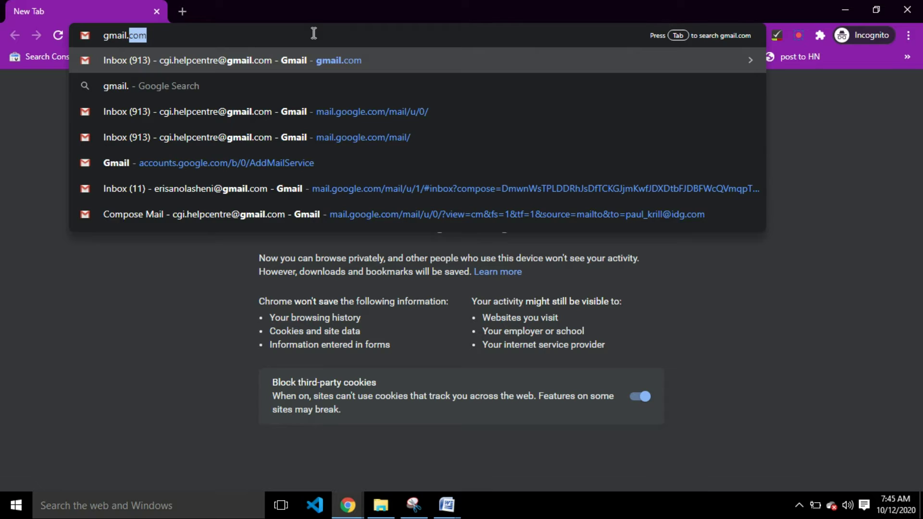
text(com)
key(Return)
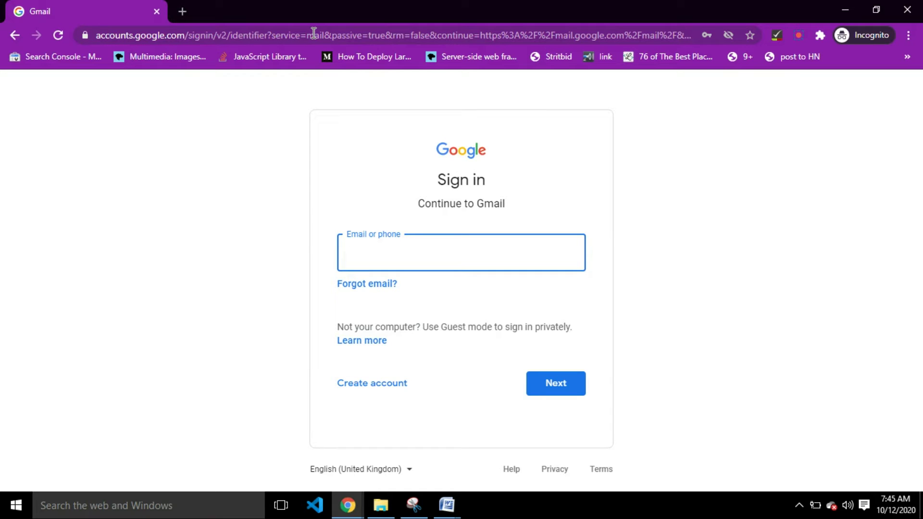
click(348, 503)
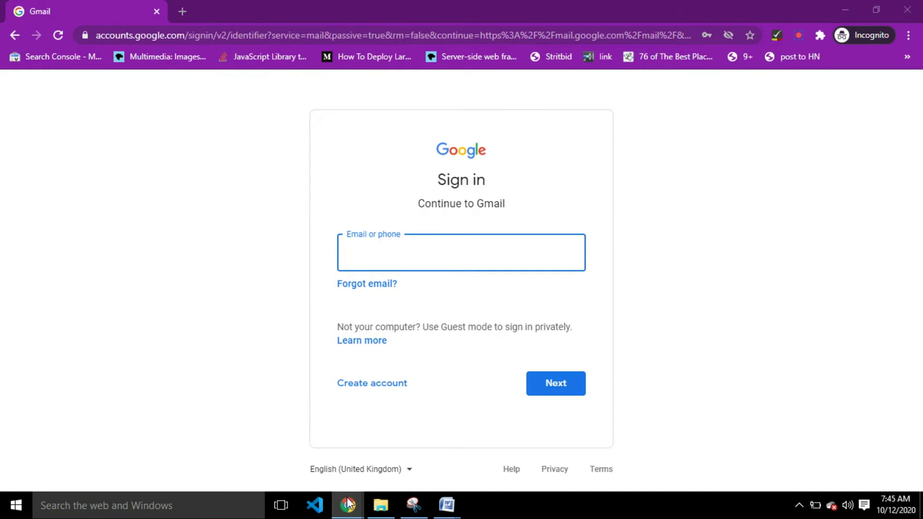
click(201, 450)
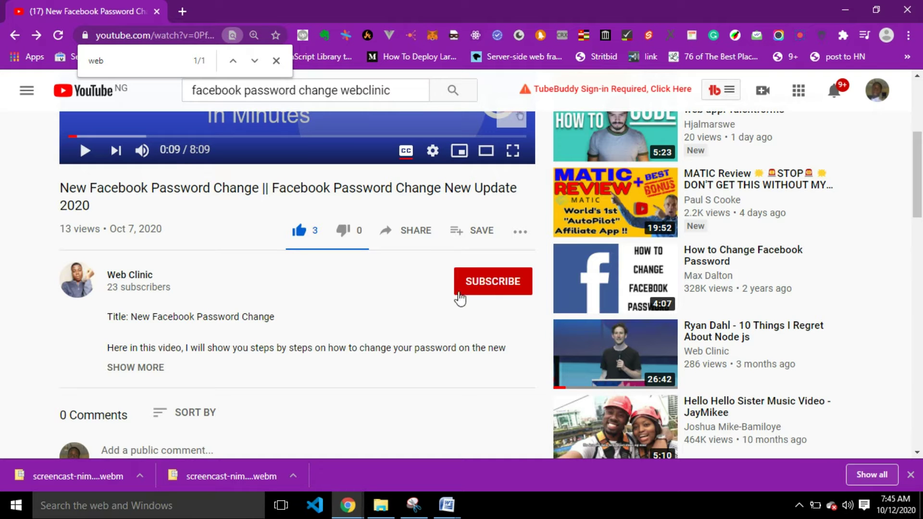
- Subscribe to Web Clinic with All notifications, then return to the Gmail sign-in window
click(488, 294)
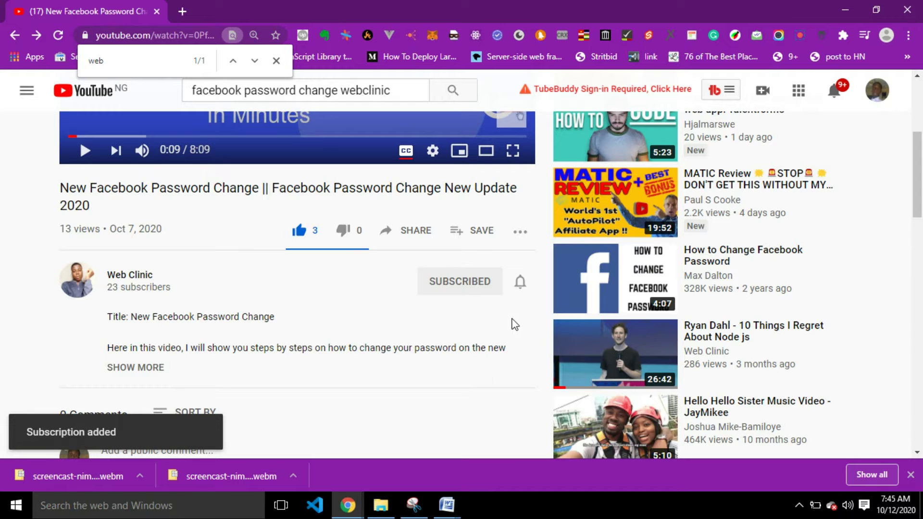
click(520, 281)
click(548, 314)
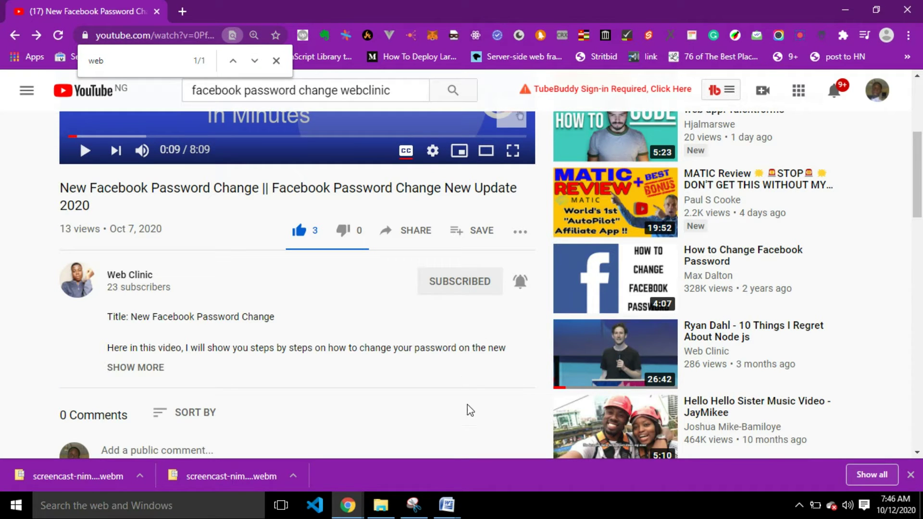
click(348, 505)
click(344, 456)
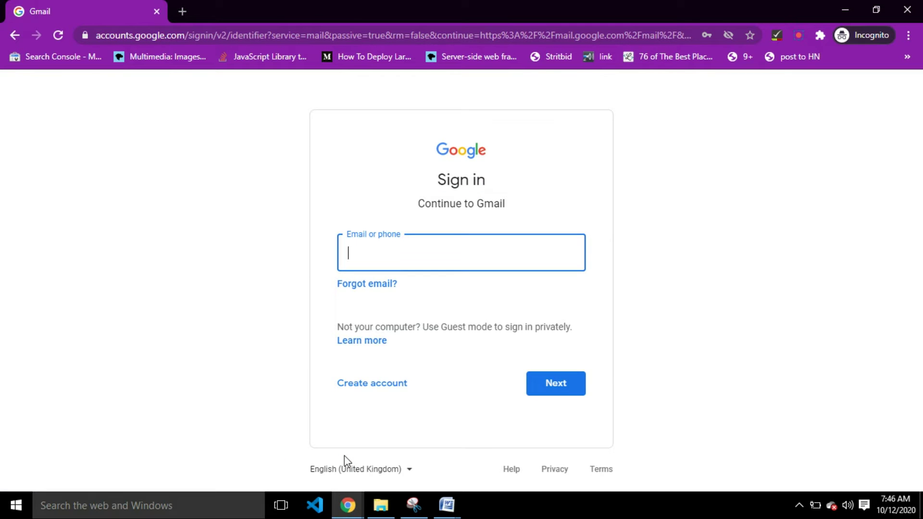
- Enter the account's email address and sign in using the saved autofilled password
click(544, 391)
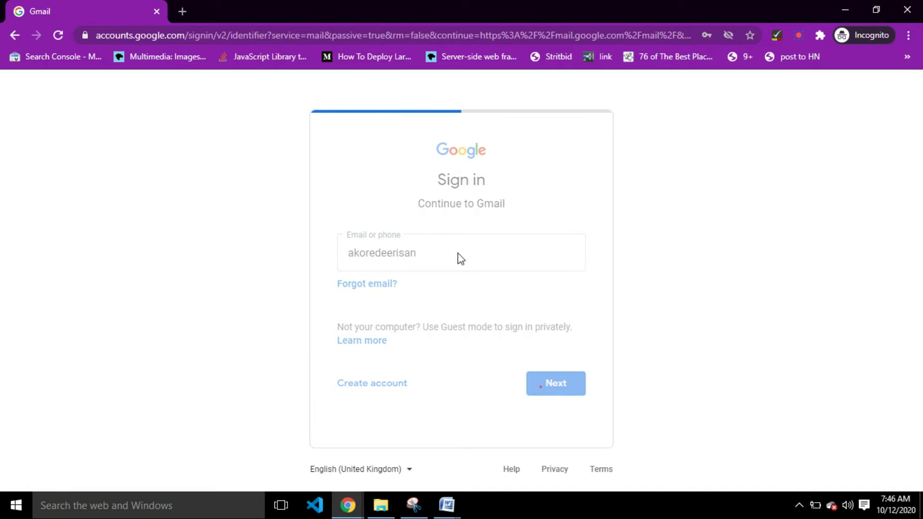
click(409, 263)
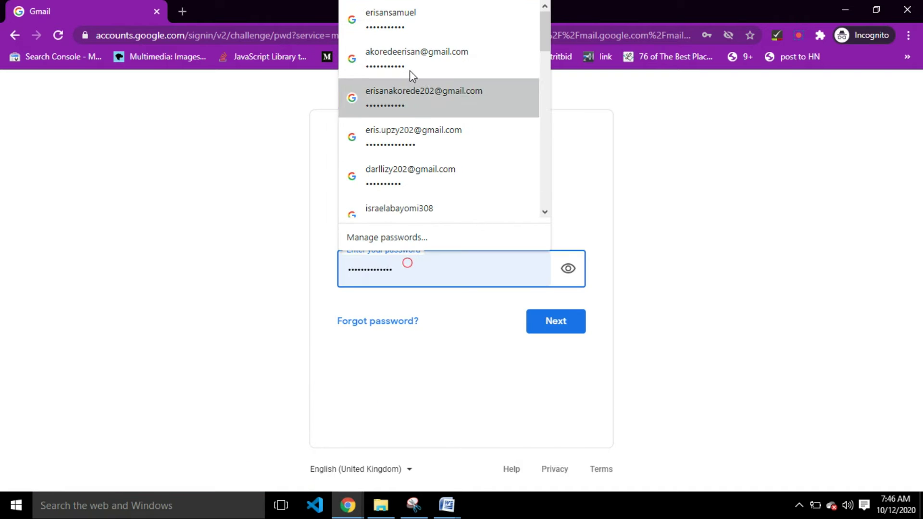
click(429, 54)
click(562, 321)
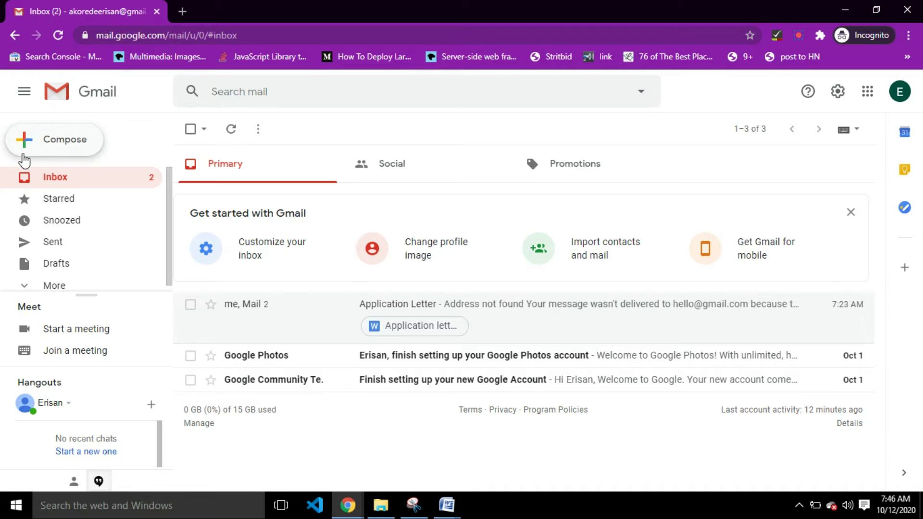
- Open a New Message window and place the cursor in its To field
click(81, 142)
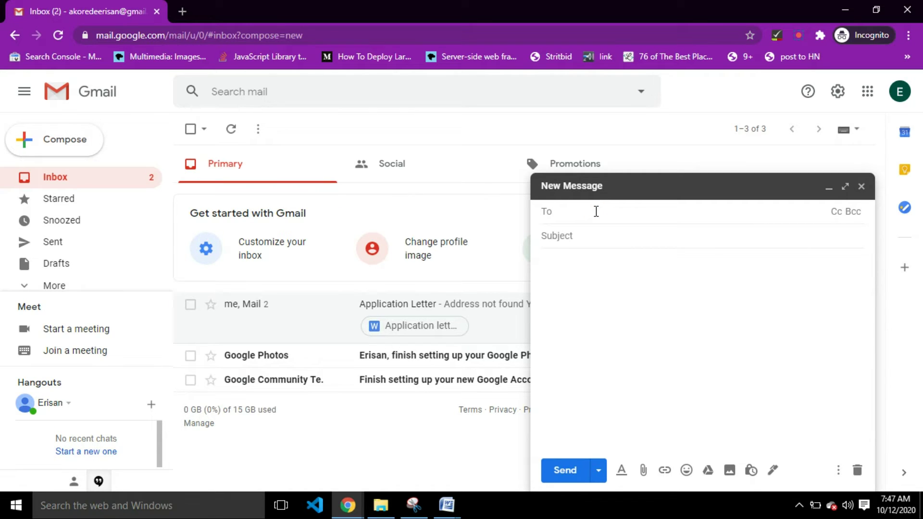
click(579, 240)
click(591, 326)
click(615, 211)
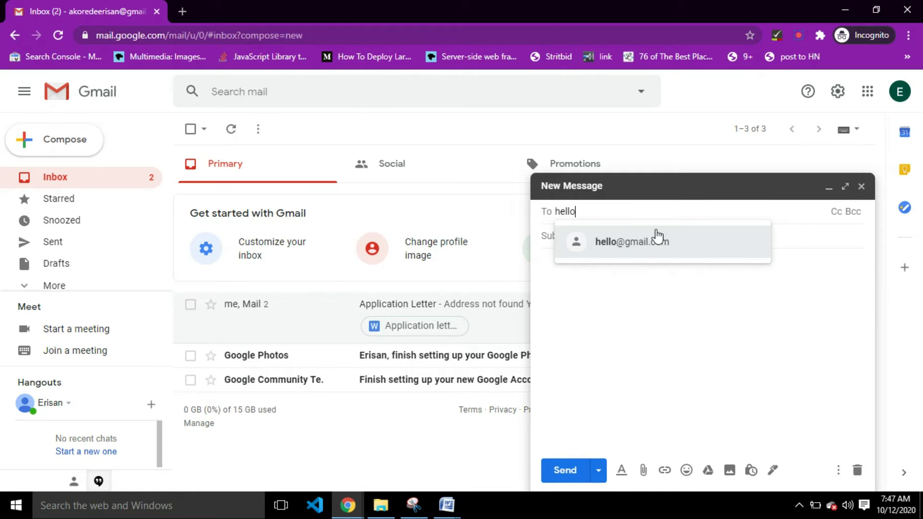
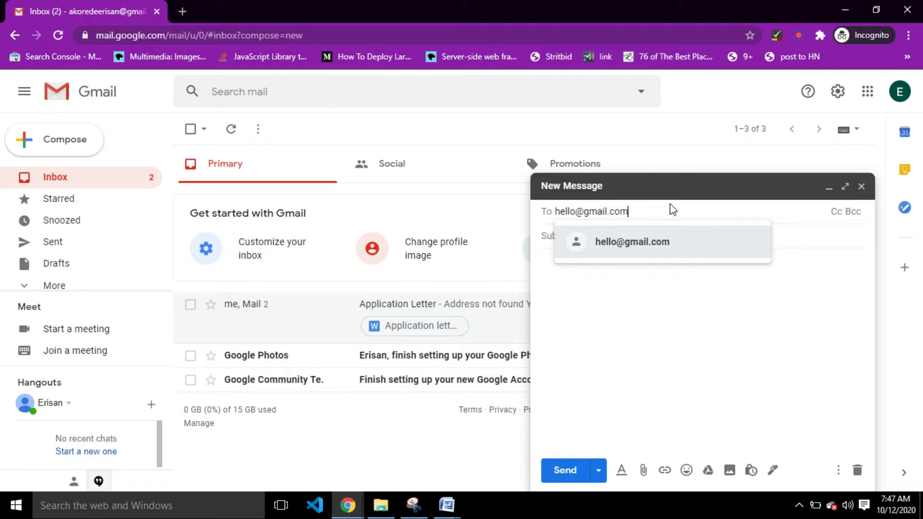
- Address the message to the suggested recipient and set the subject 'Application Letter'
click(654, 246)
click(621, 236)
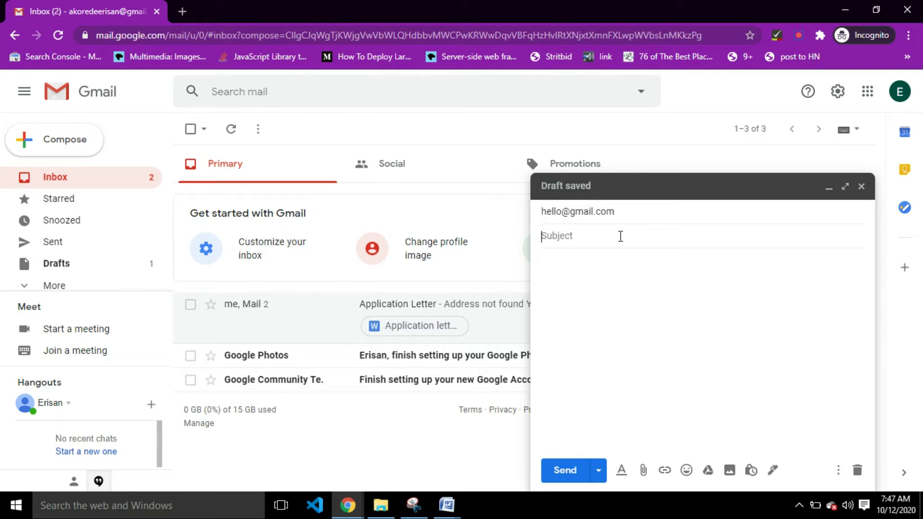
text(Applicatio)
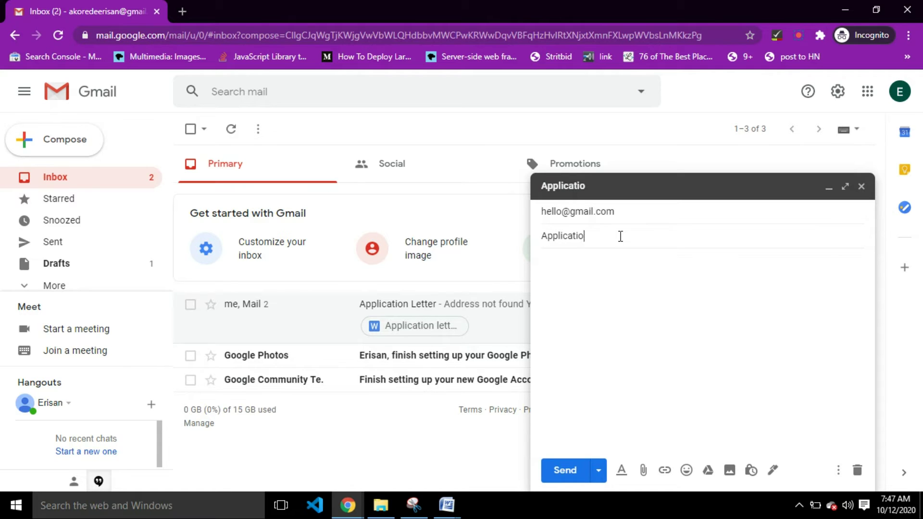
text(n Letter)
- Write the body 'Hello,' followed by 'Sending this application, to you.' on a new line
click(609, 262)
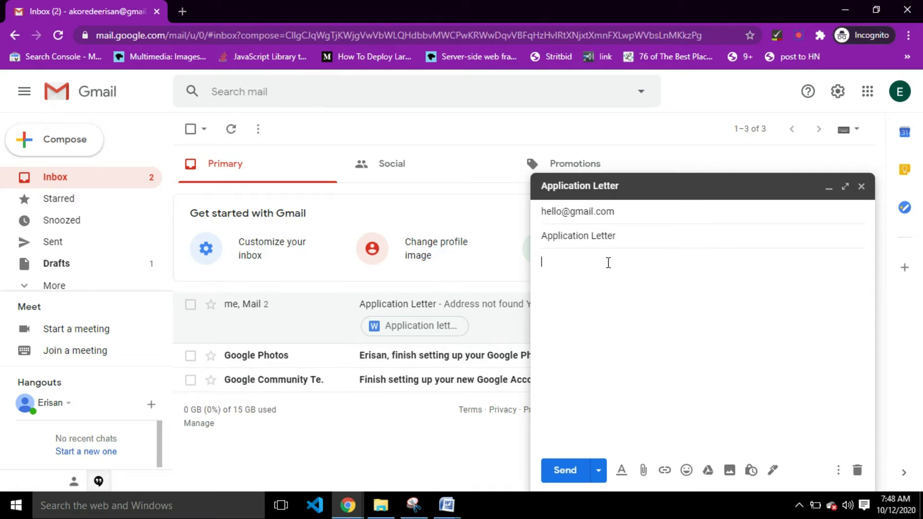
text(Hello,)
key(Return)
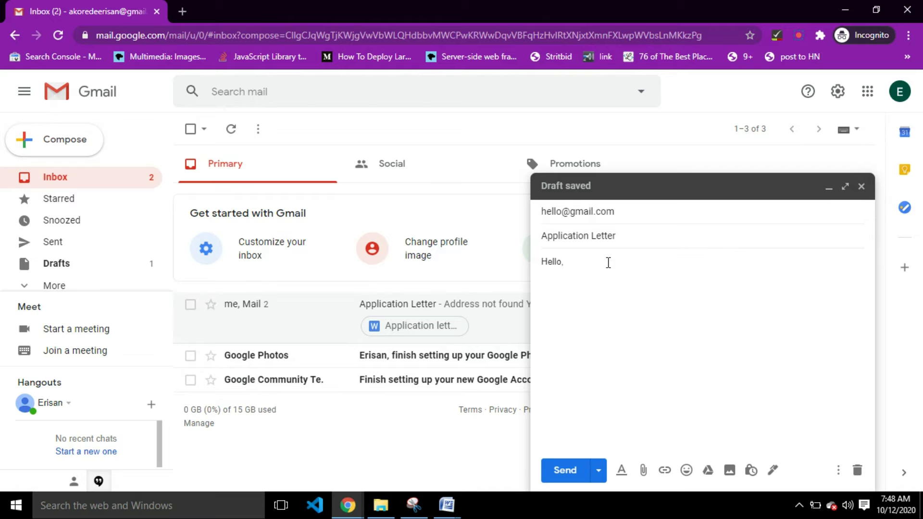
text(Sending this a)
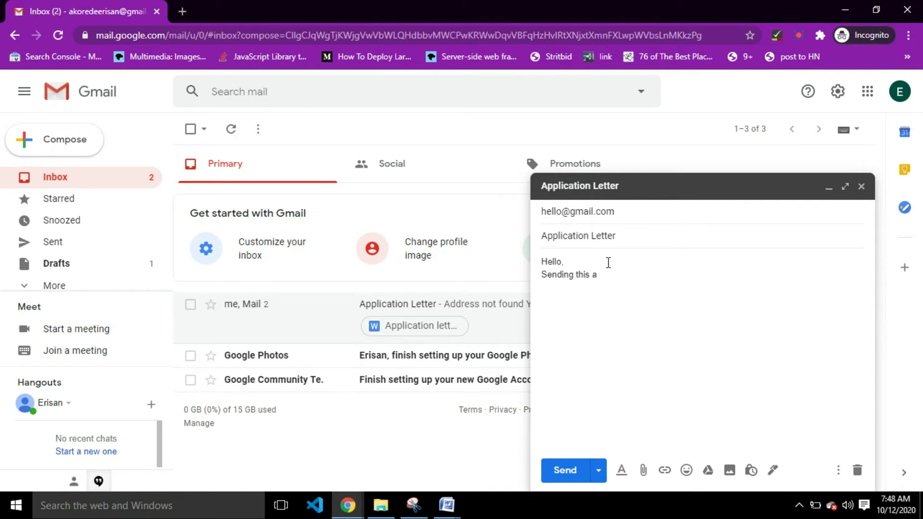
text(pplication, )
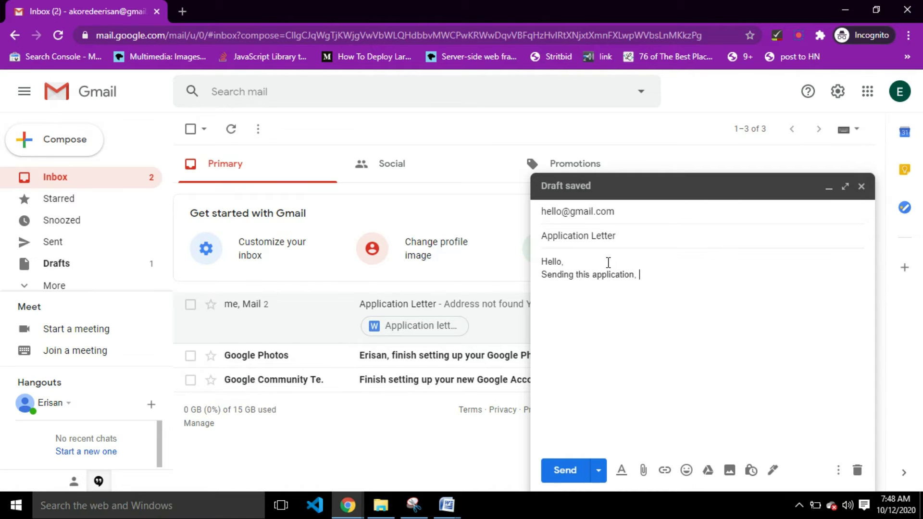
key(BackSpace)
key(BackSpace)
text( to you.)
key(Return)
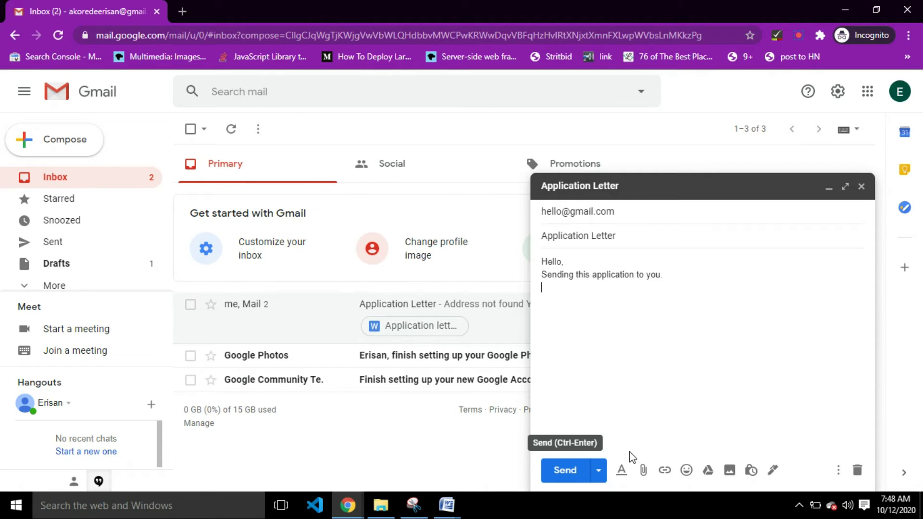
- Attach Application letter.docx from the Desktop after dismissing the Google Drive notice
click(644, 472)
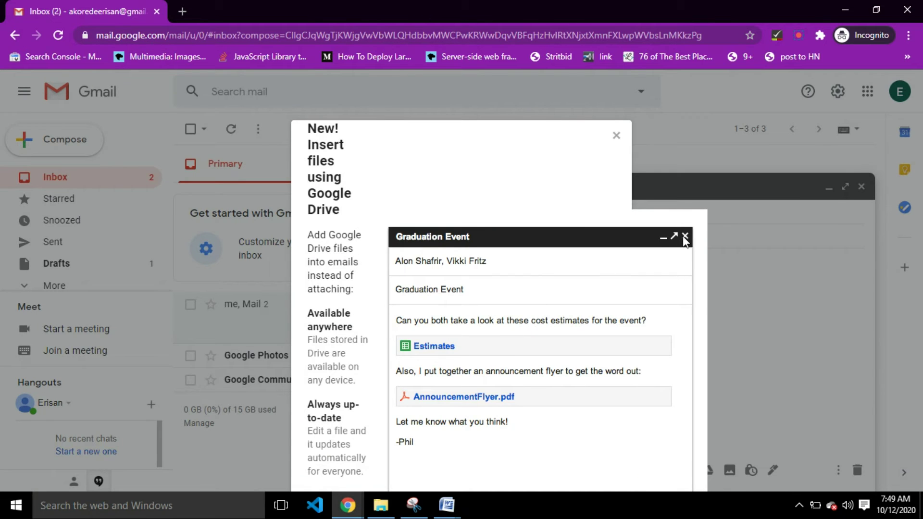
click(617, 135)
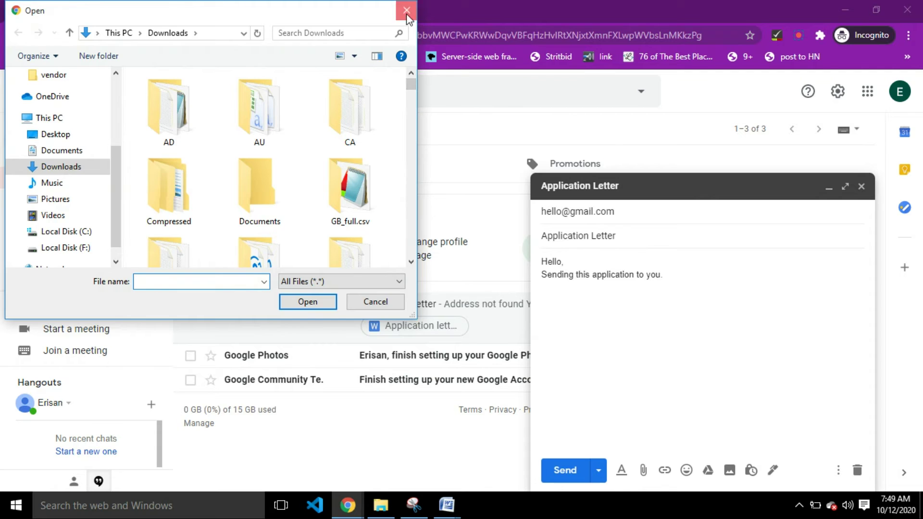
click(406, 10)
click(643, 471)
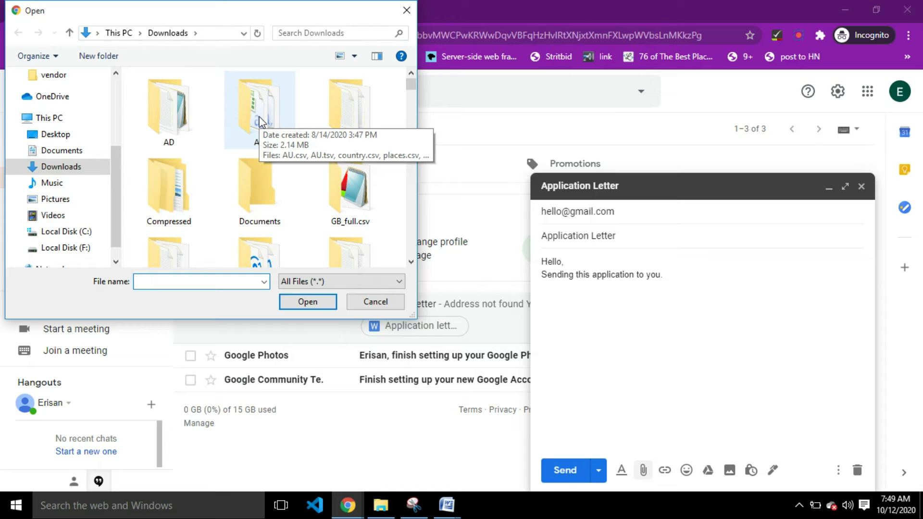
click(46, 140)
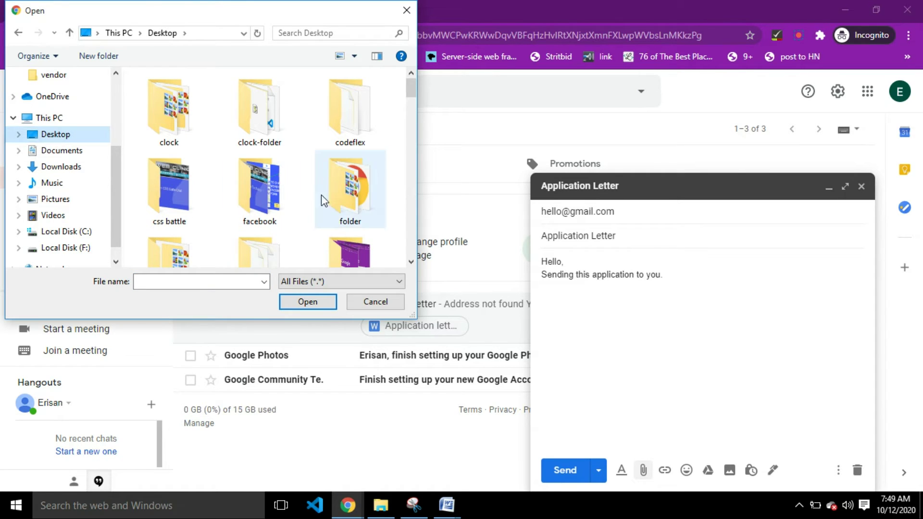
scroll(291, 204, down, 1)
scroll(291, 204, down, 1)
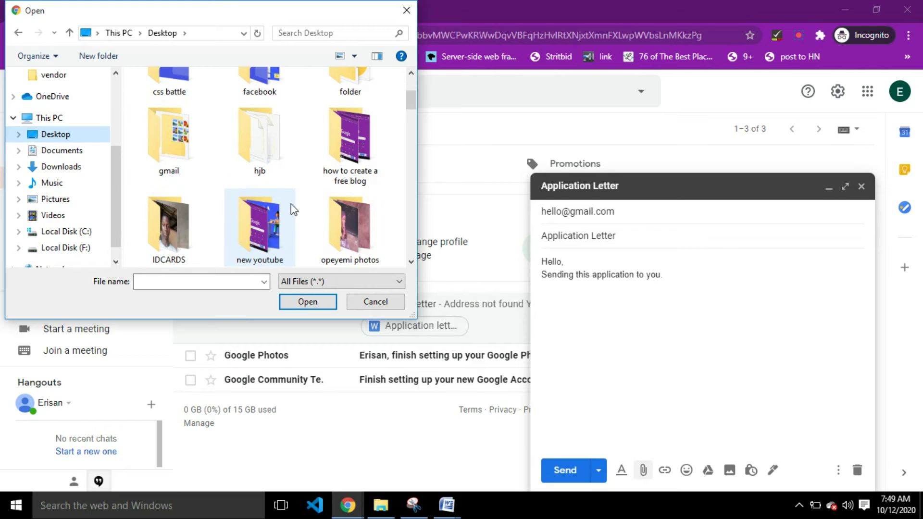
click(258, 144)
key(a)
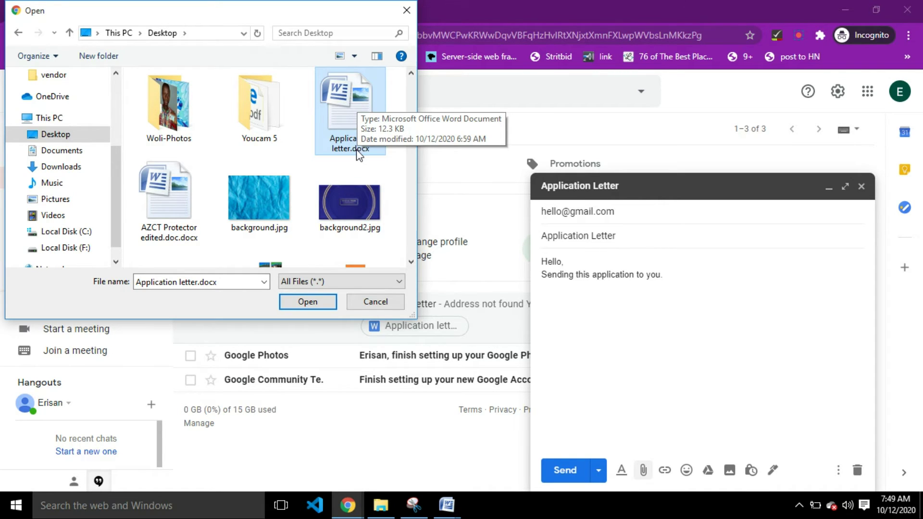
double_click(344, 94)
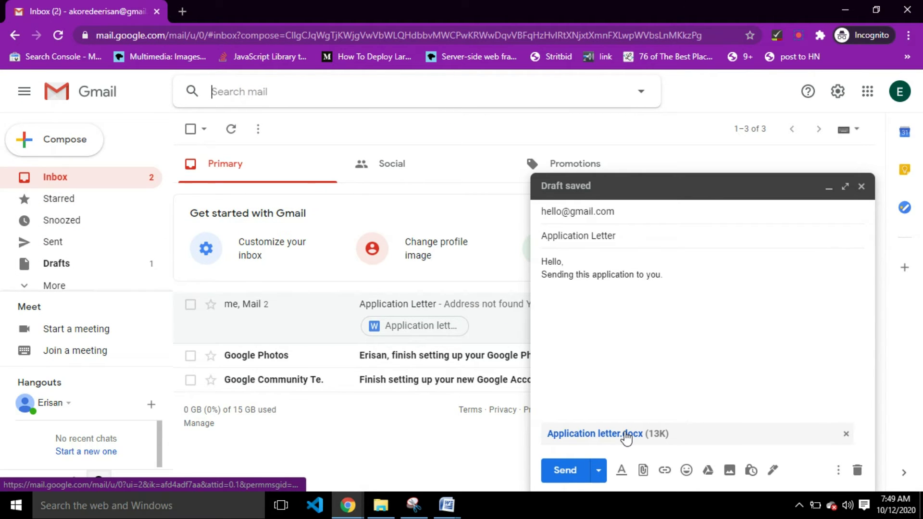
- Add the closing line 'Thank you.' beneath the message body
click(598, 314)
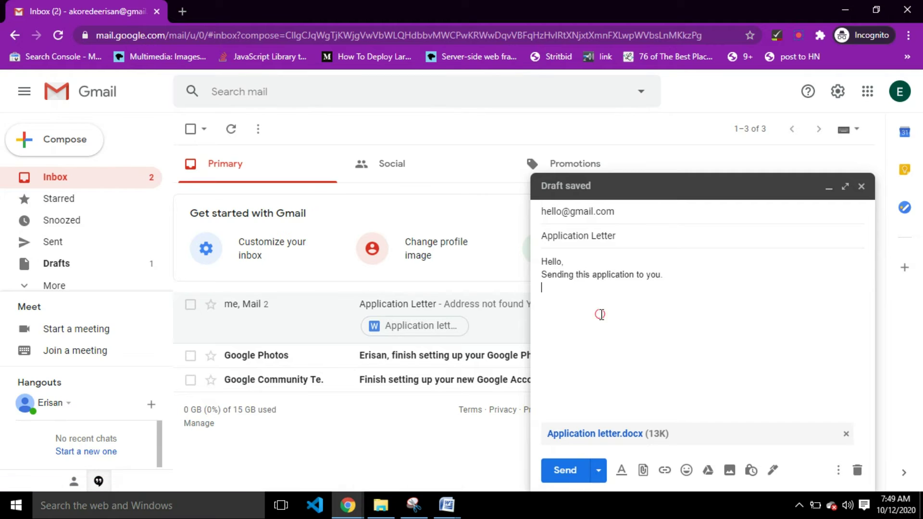
text(Than)
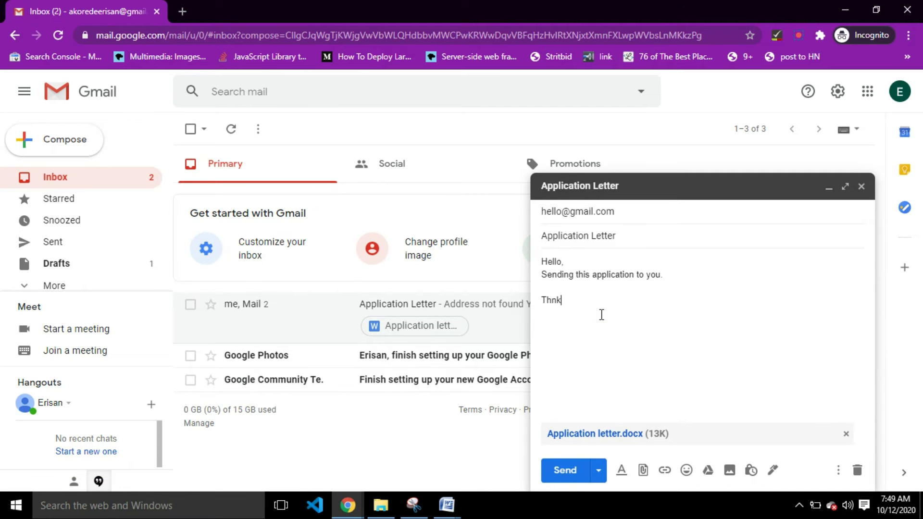
key(BackSpace)
key(BackSpace)
text(ank you.)
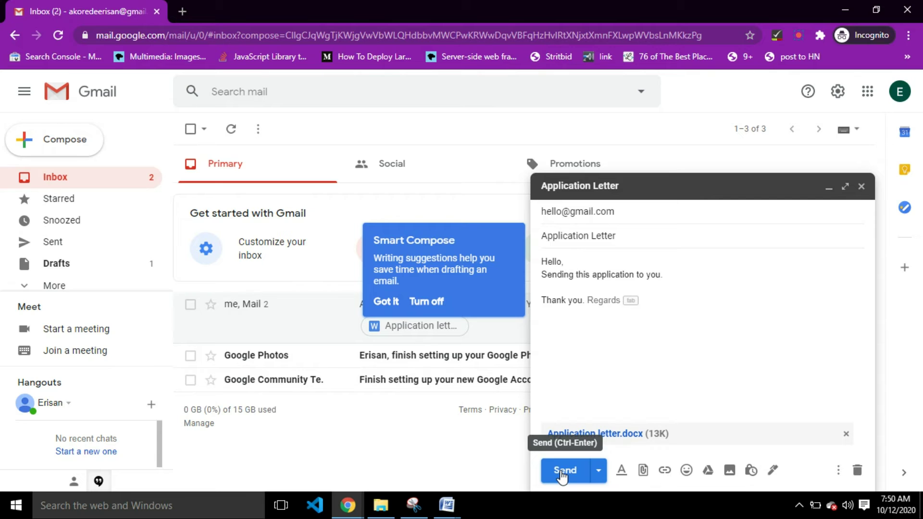
- Open Schedule send's Pick date & time dialog, dismissing the Smart Compose tip
click(601, 474)
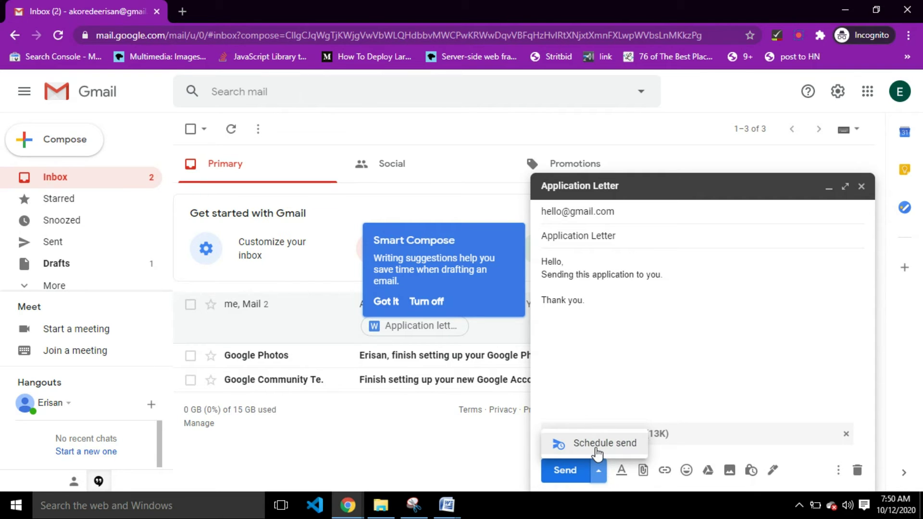
click(596, 449)
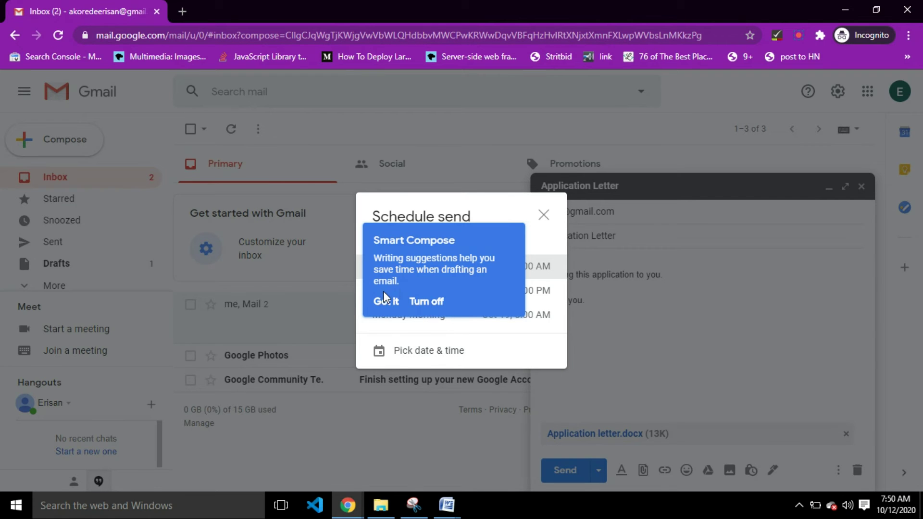
click(384, 303)
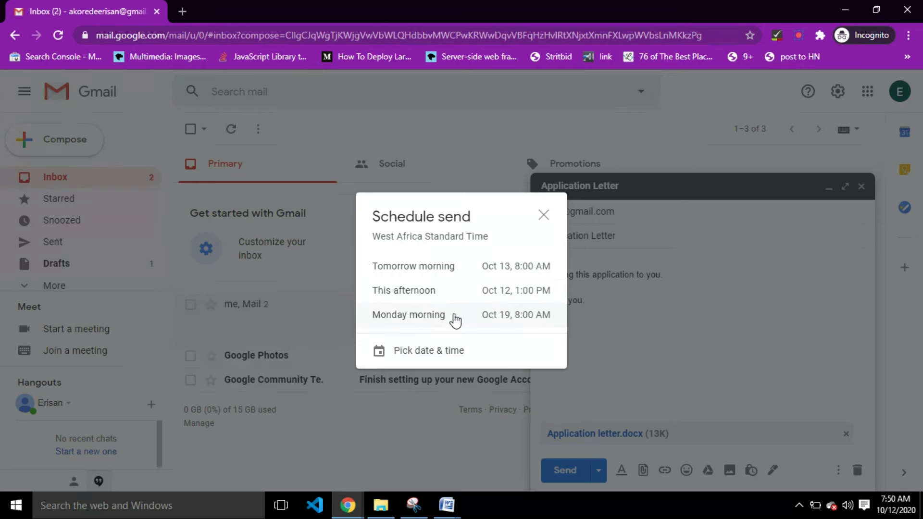
click(421, 357)
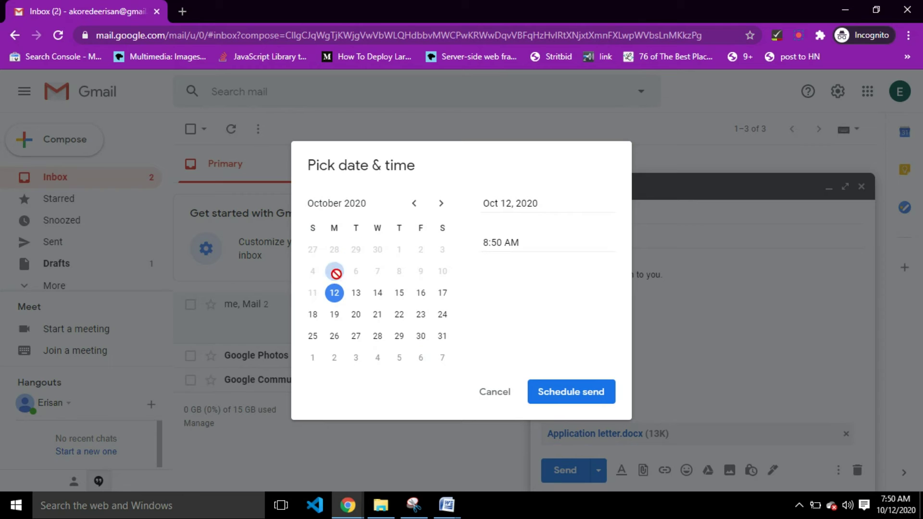
- Change the scheduled time to 10:00 AM, then cancel the Pick date & time dialog
click(534, 240)
double_click(487, 245)
key(BackSpace)
text(10)
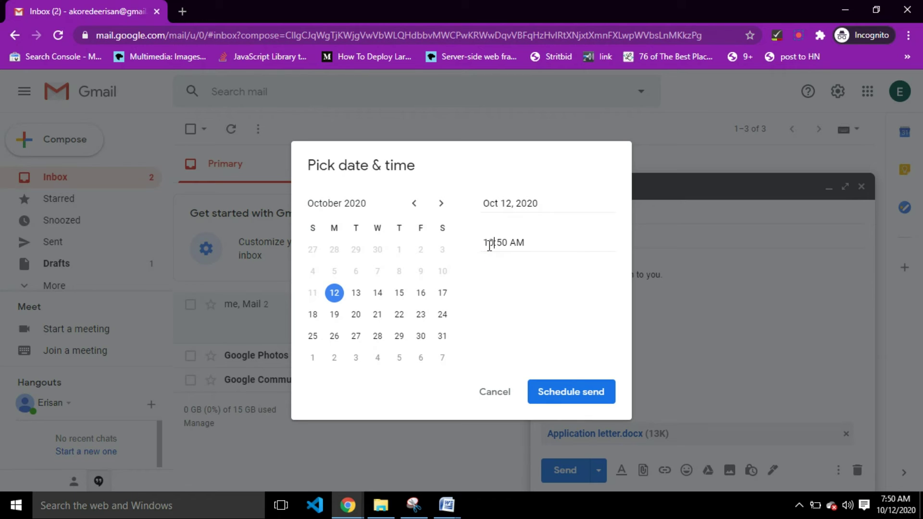
click(500, 243)
key(BackSpace)
text(0)
click(506, 393)
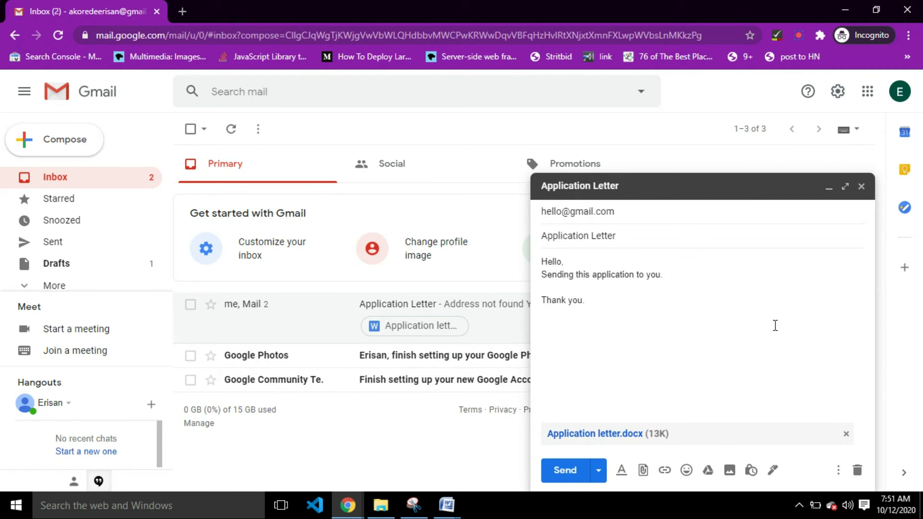
click(639, 218)
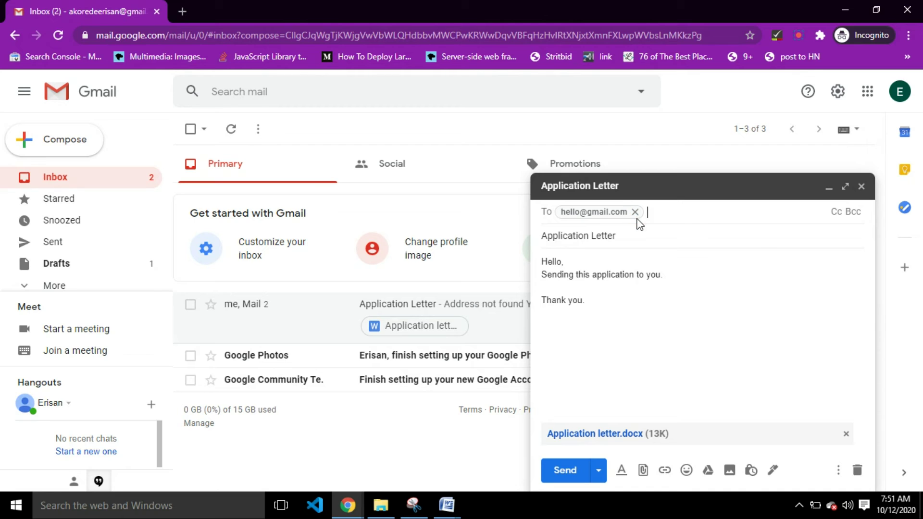
mouse_move(638, 220)
click(631, 237)
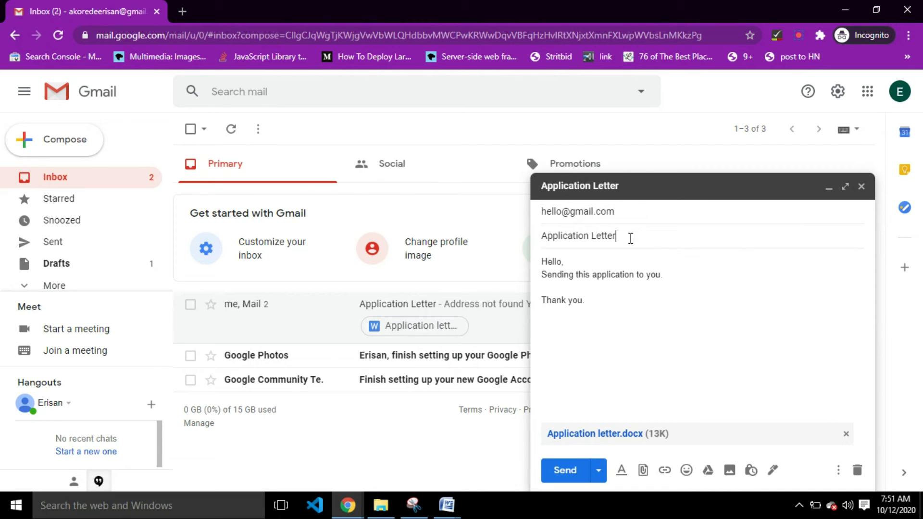
click(598, 313)
click(618, 324)
click(643, 471)
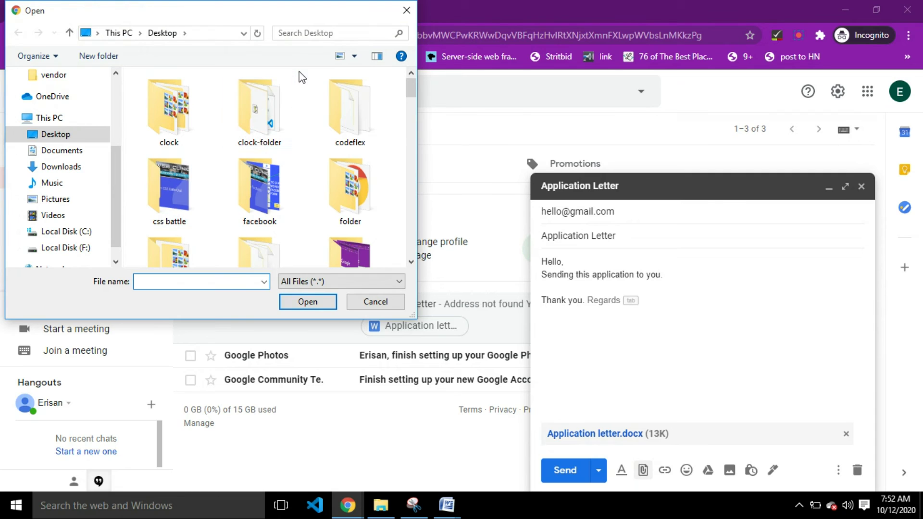
scroll(299, 73, down, 1)
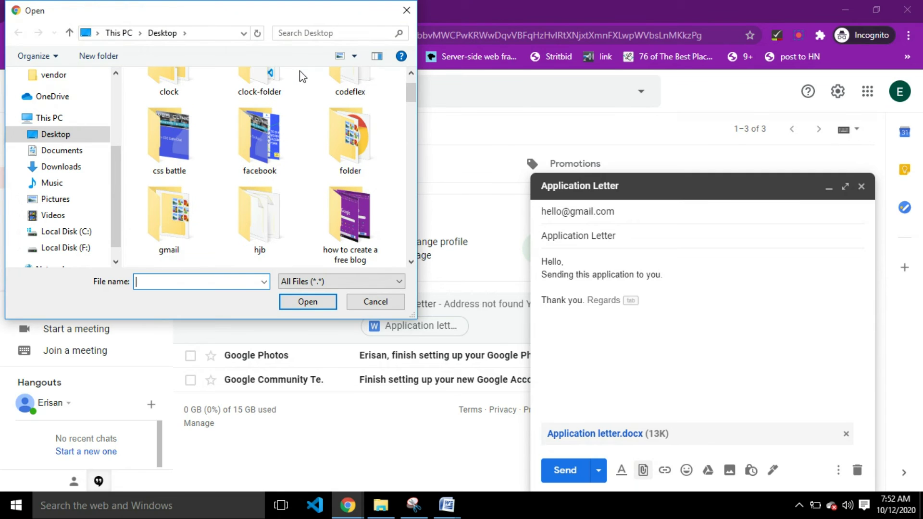
click(407, 11)
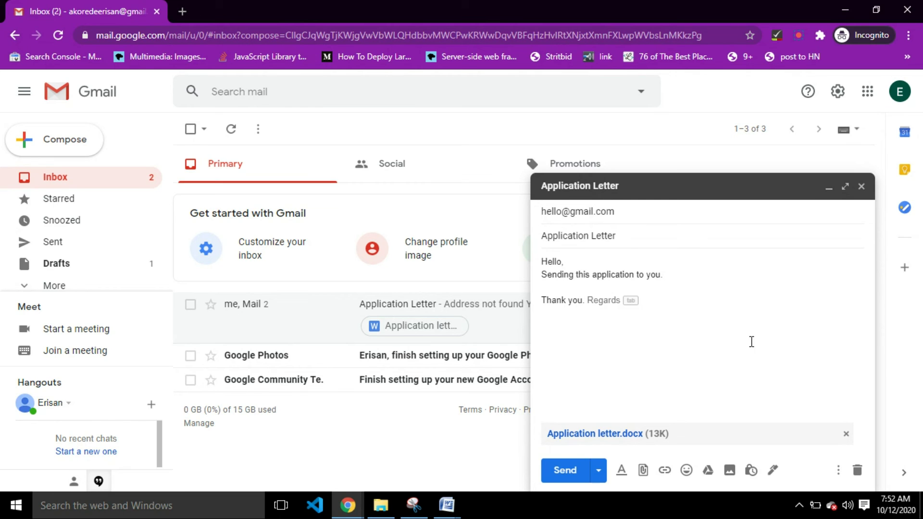
- Send the email, view the sent message, and preview then close Application letter.docx
click(565, 471)
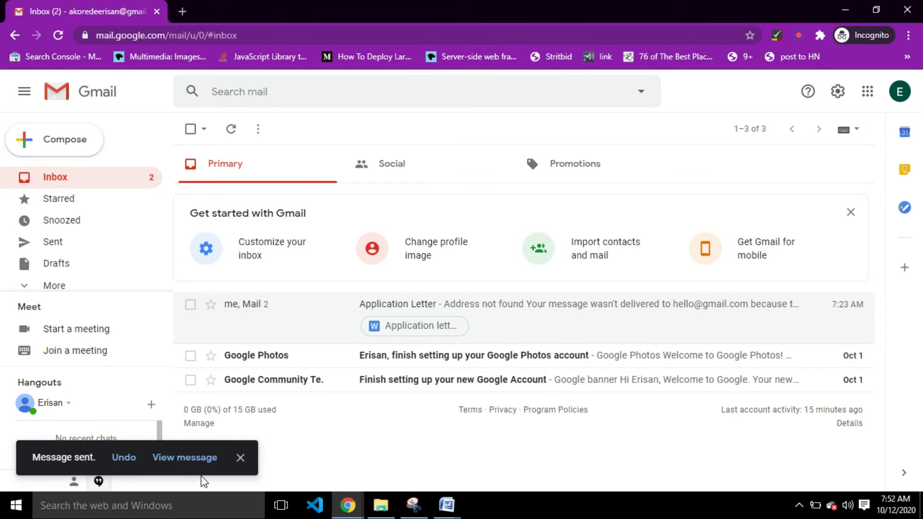
click(179, 462)
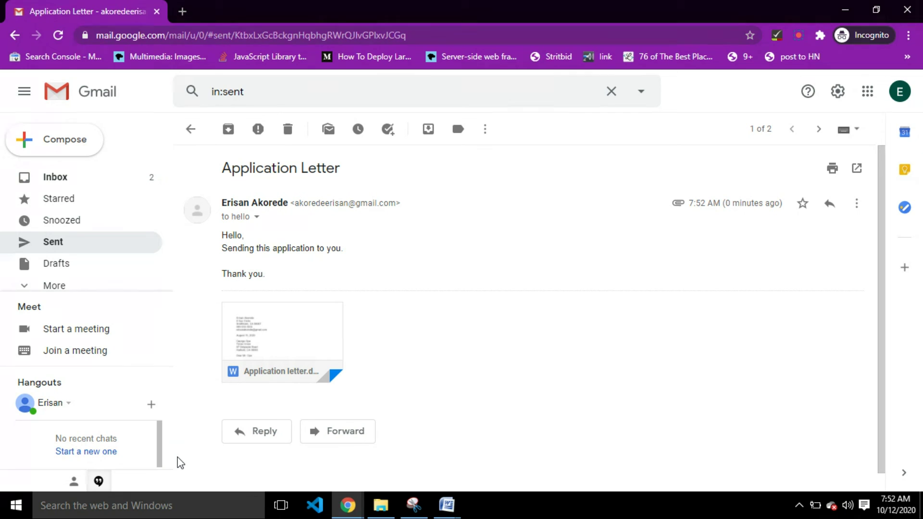
click(261, 314)
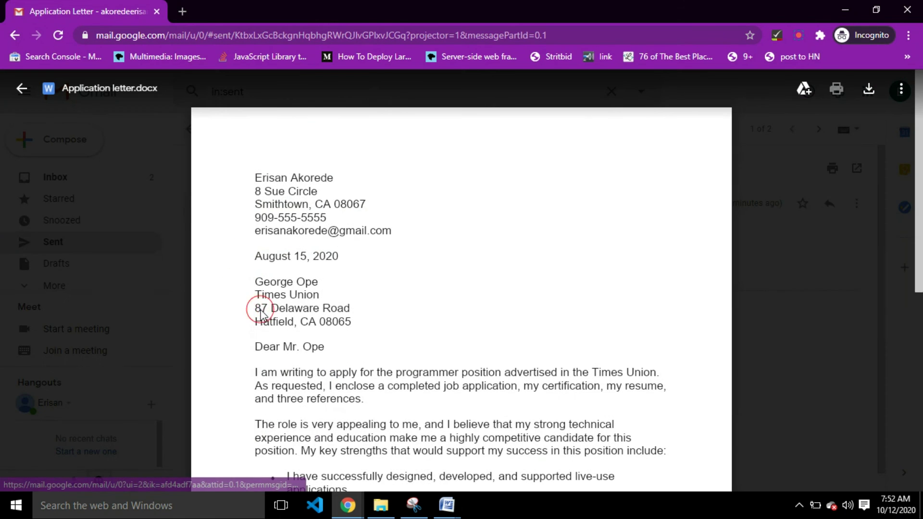
scroll(500, 243, down, 8)
scroll(502, 244, up, 8)
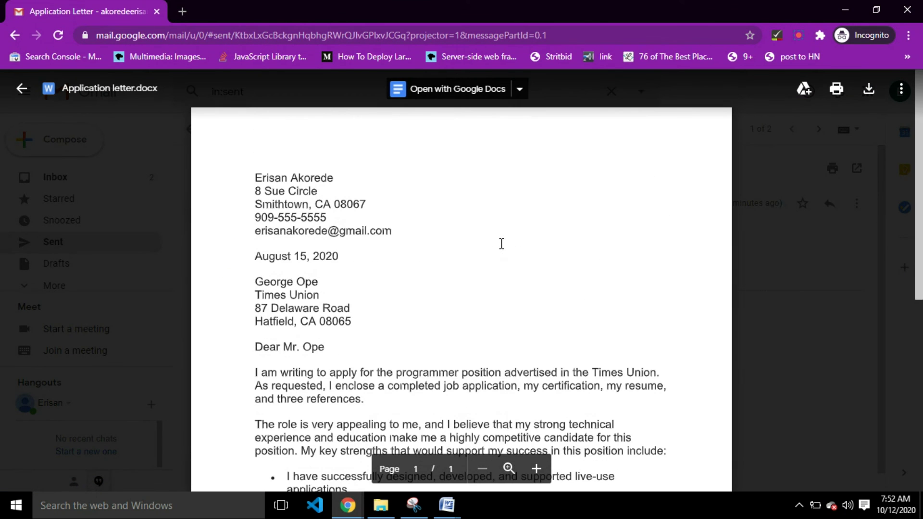
scroll(501, 244, down, 8)
click(790, 215)
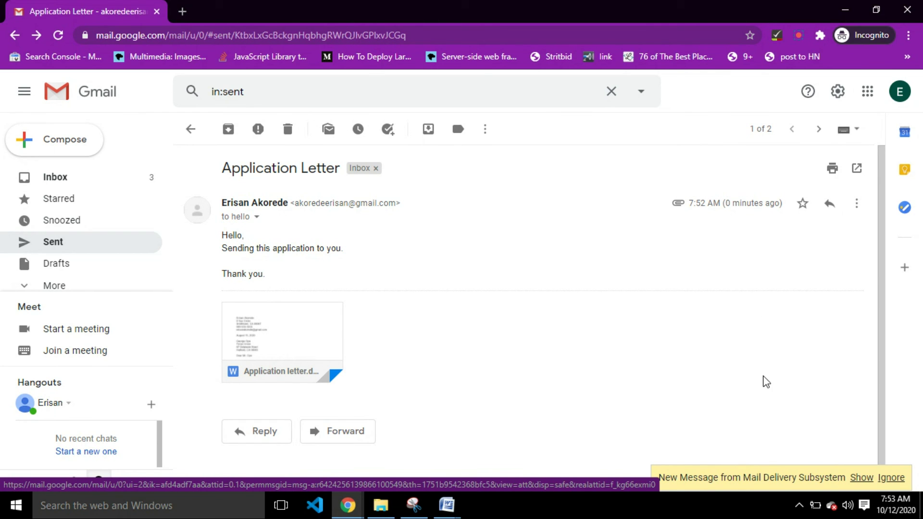
- Show the Sent folder with the two Application Letter emails, the latest at 7:52 AM
click(62, 181)
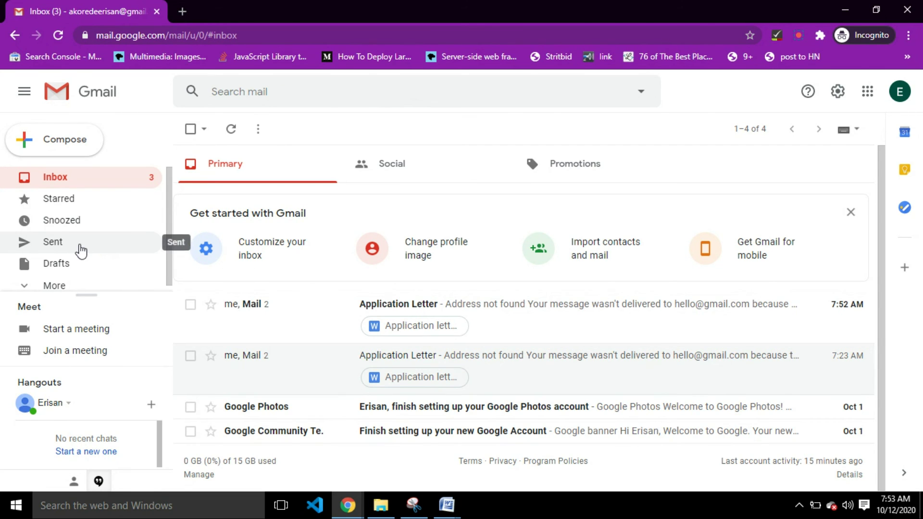
click(79, 249)
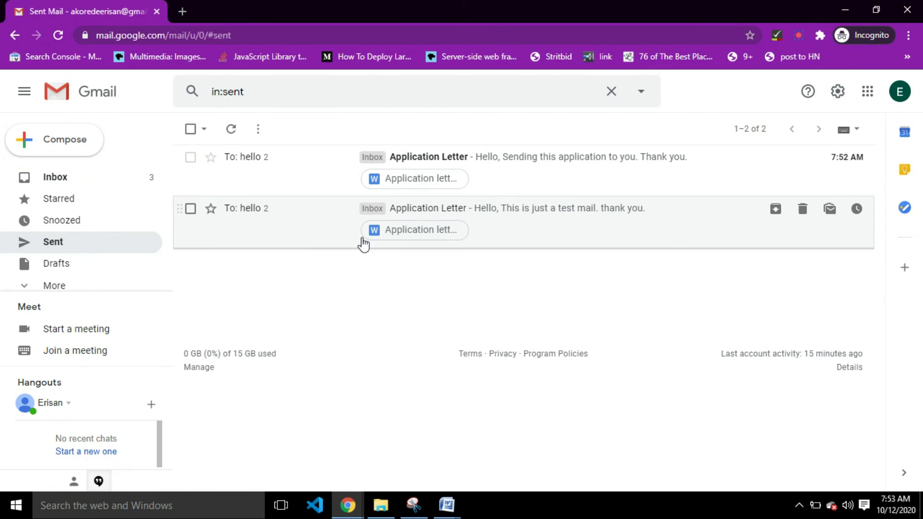